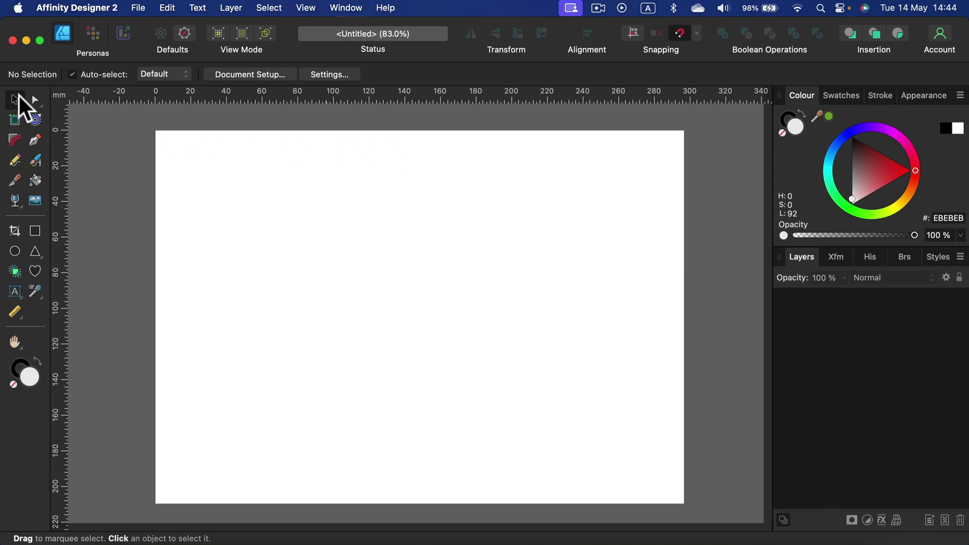
# Step: Create Artboard1 from the document's A4 page size with the Artboard Tool
pyautogui.click(14, 120)
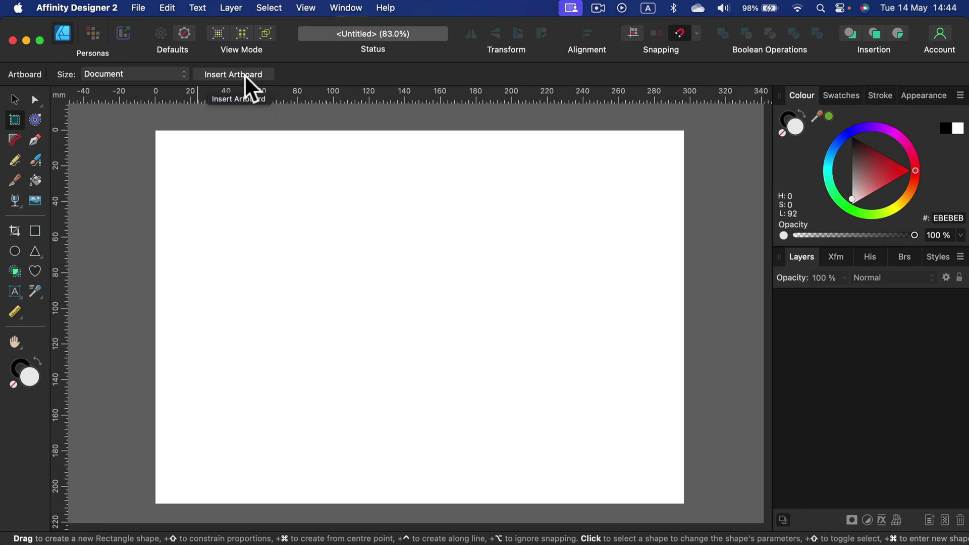
pyautogui.click(243, 74)
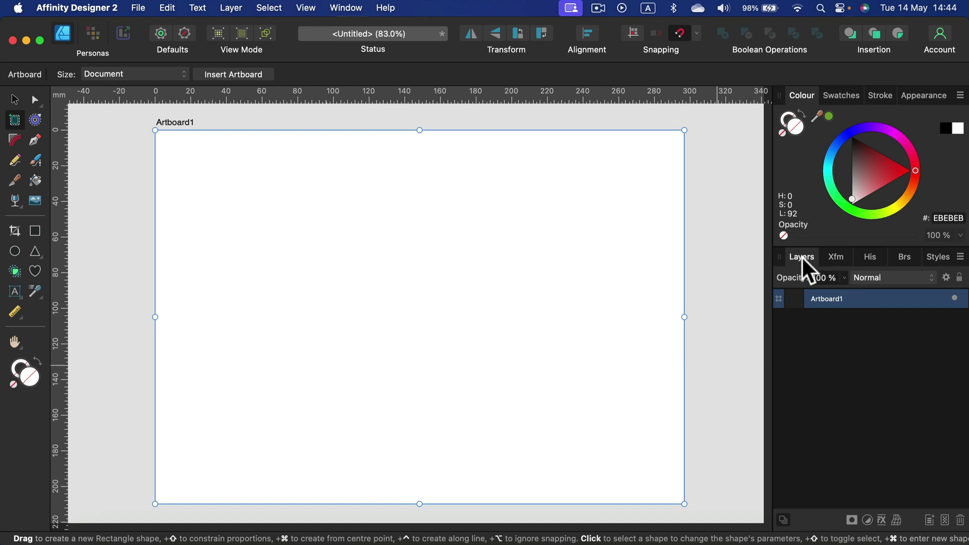
# Step: Select Artboard1 and recolour its backdrop from white to blue-violet 6800F1
pyautogui.click(14, 99)
pyautogui.click(180, 121)
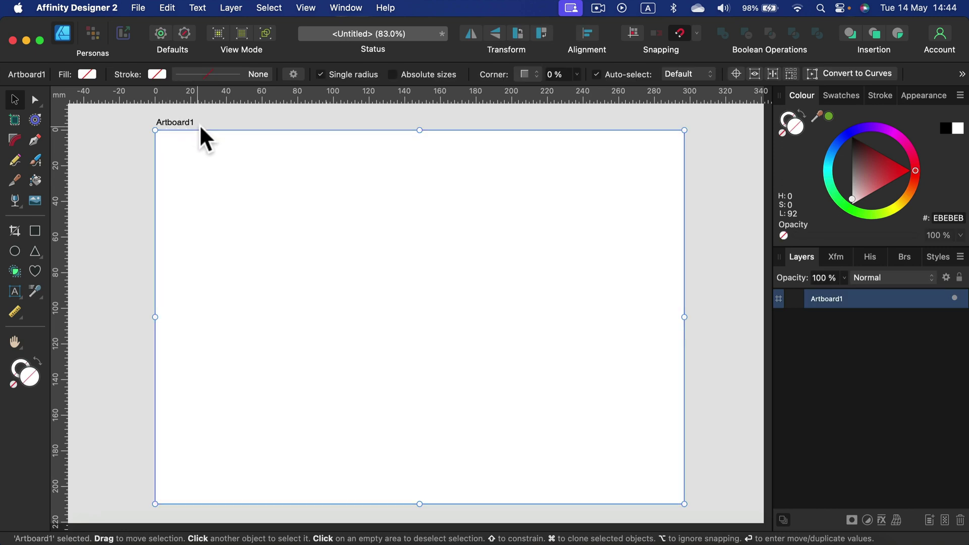
pyautogui.moveTo(886, 170); pyautogui.dragTo(867, 115)
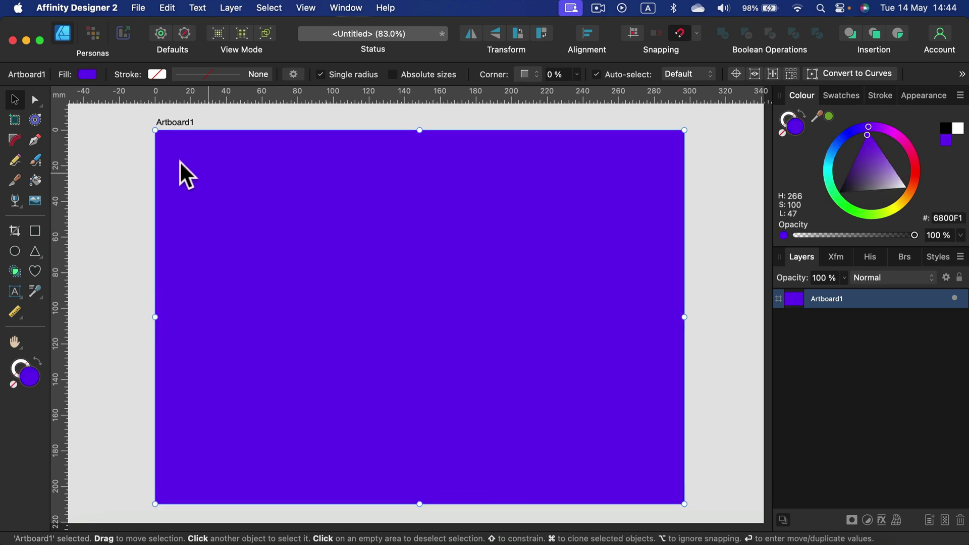
pyautogui.click(11, 116)
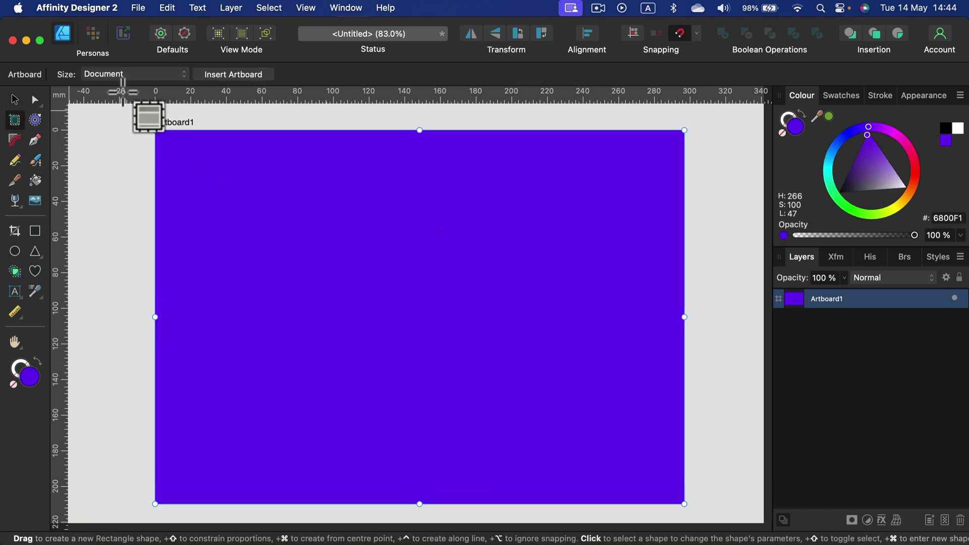
pyautogui.click(232, 75)
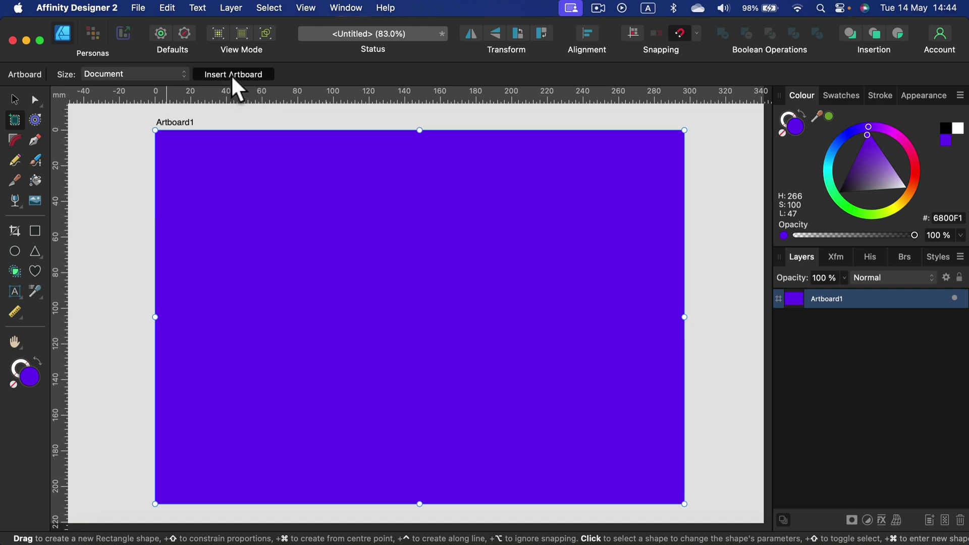
pyautogui.press('space')
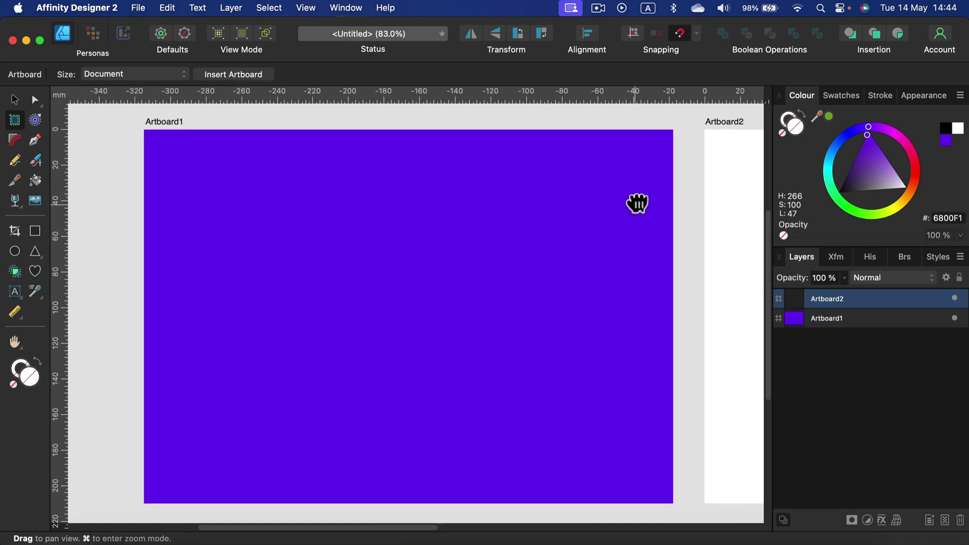
pyautogui.moveTo(634, 201); pyautogui.dragTo(233, 199)
pyautogui.moveTo(408, 251); pyautogui.dragTo(376, 264)
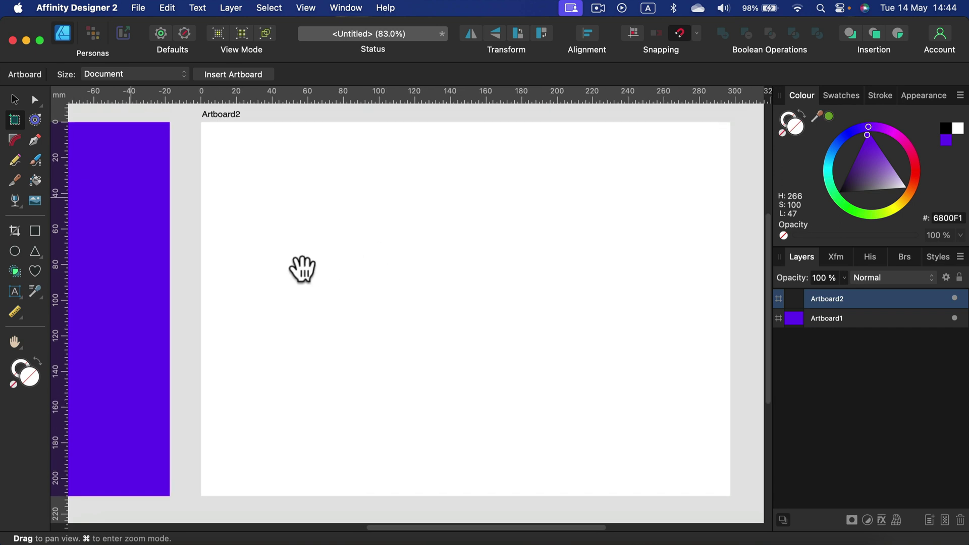
pyautogui.press('Delete')
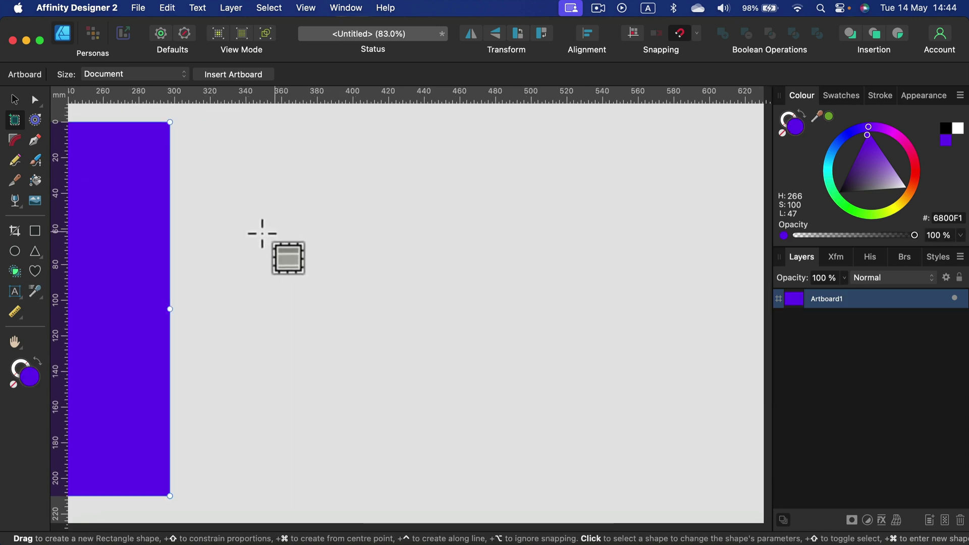
pyautogui.press('space')
pyautogui.moveTo(156, 232); pyautogui.dragTo(584, 234)
pyautogui.moveTo(351, 241); pyautogui.dragTo(406, 238)
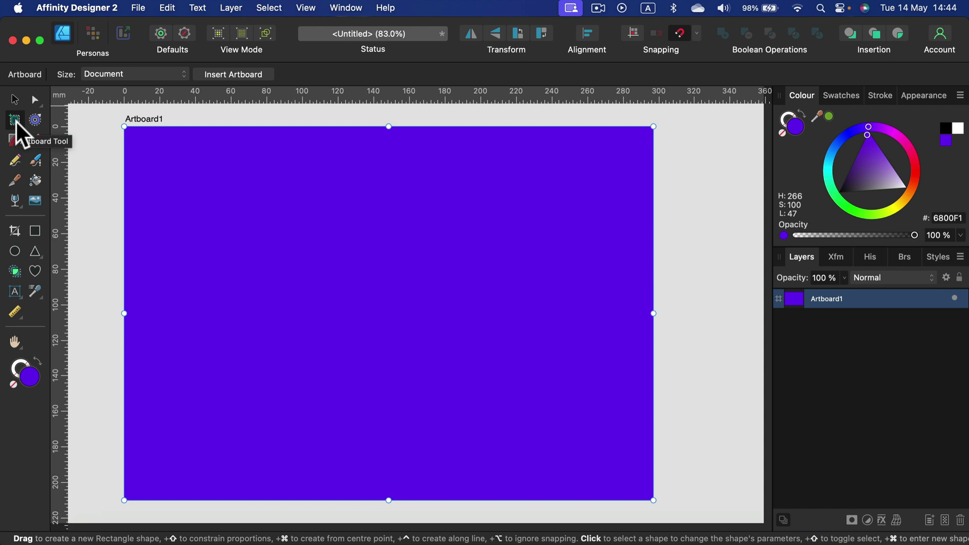
# Step: Try red and medium purple on Artboard1's fill, settle on white FFFFFF, then deselect
pyautogui.click(14, 100)
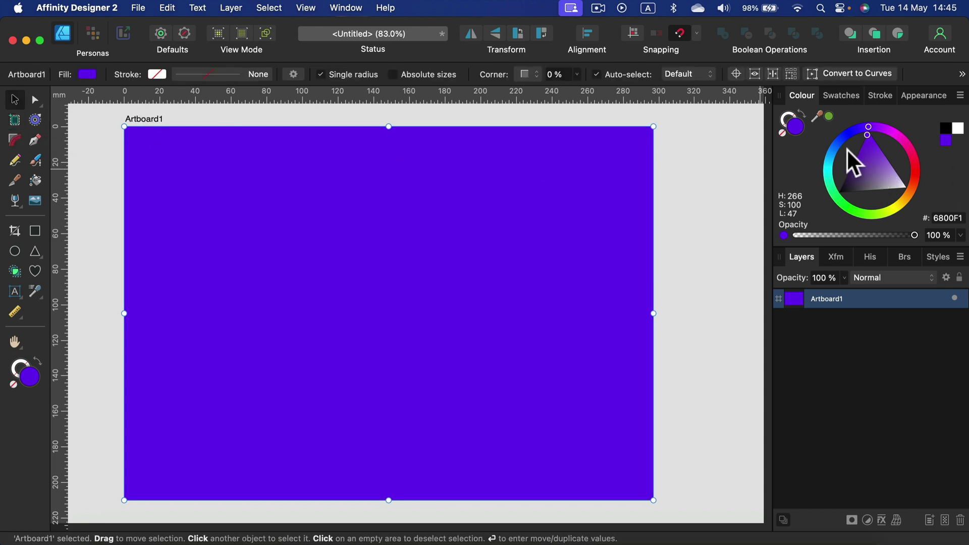
pyautogui.moveTo(828, 167); pyautogui.dragTo(885, 114)
pyautogui.click(875, 155)
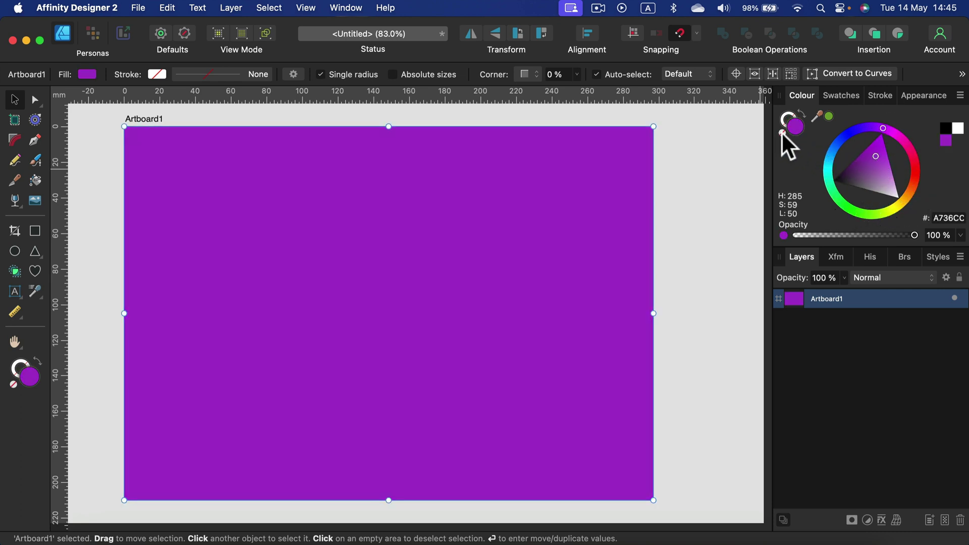
pyautogui.moveTo(888, 174); pyautogui.dragTo(922, 216)
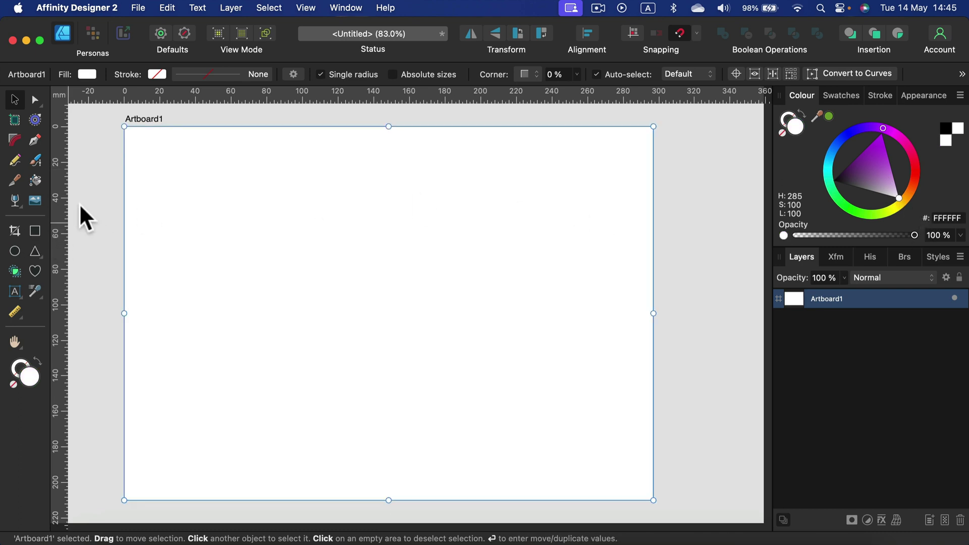
pyautogui.click(110, 183)
# Step: Draw a rectangle in the artboard's upper left and fill it dark purple 69008B
pyautogui.click(35, 230)
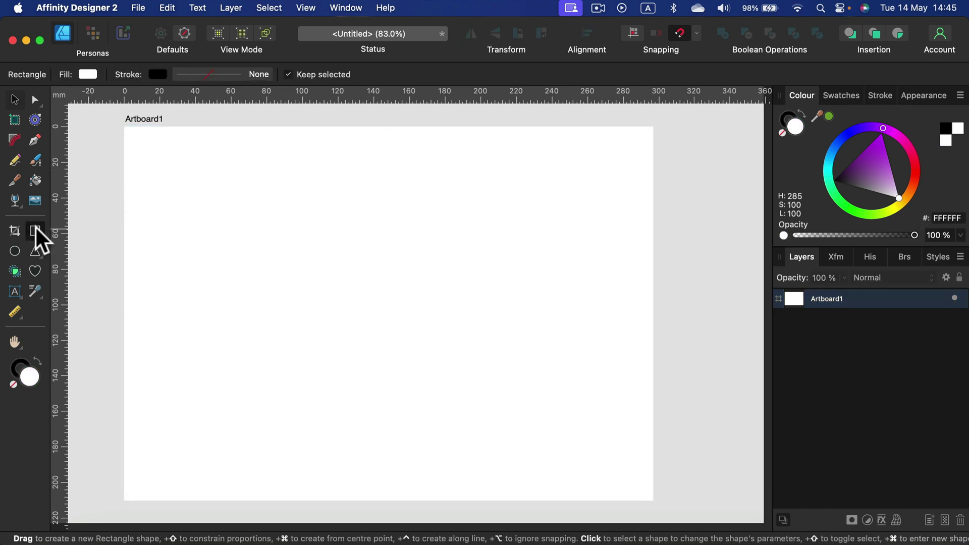
pyautogui.moveTo(160, 180); pyautogui.dragTo(521, 360)
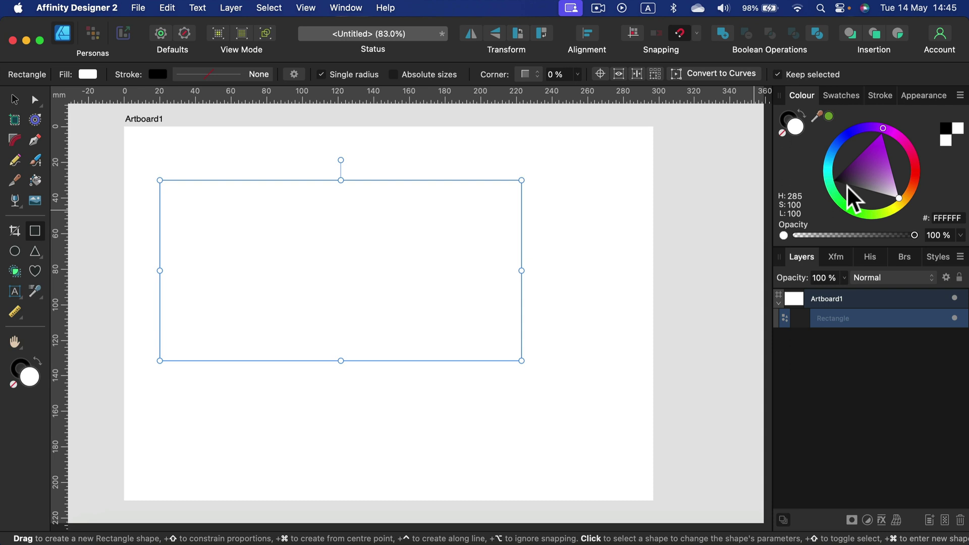
pyautogui.moveTo(861, 169)
pyautogui.mouseDown()
pyautogui.moveTo(845, 156)
pyautogui.moveTo(859, 154)
pyautogui.mouseUp()
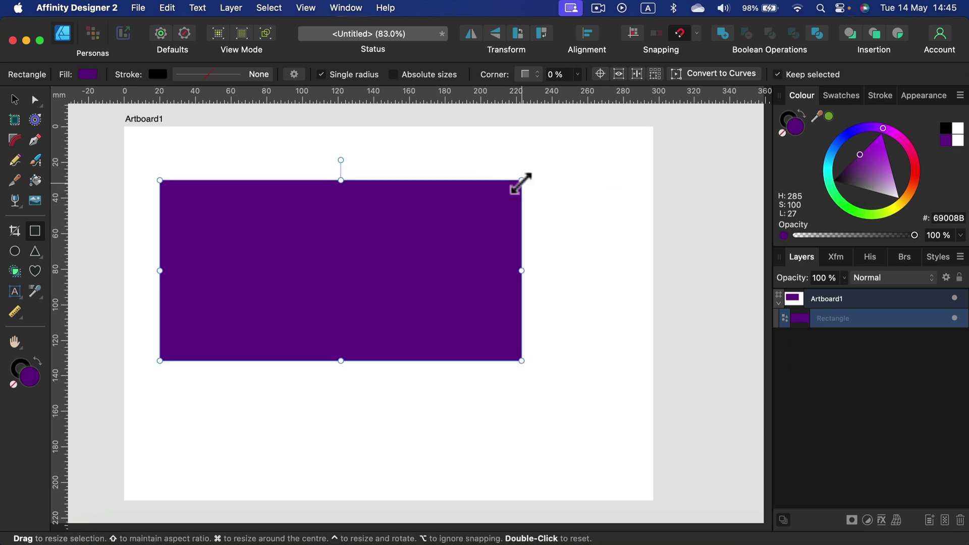
# Step: Stretch the rectangle to all artboard edges, lock it, and clear the selection
pyautogui.moveTo(521, 180); pyautogui.dragTo(653, 126)
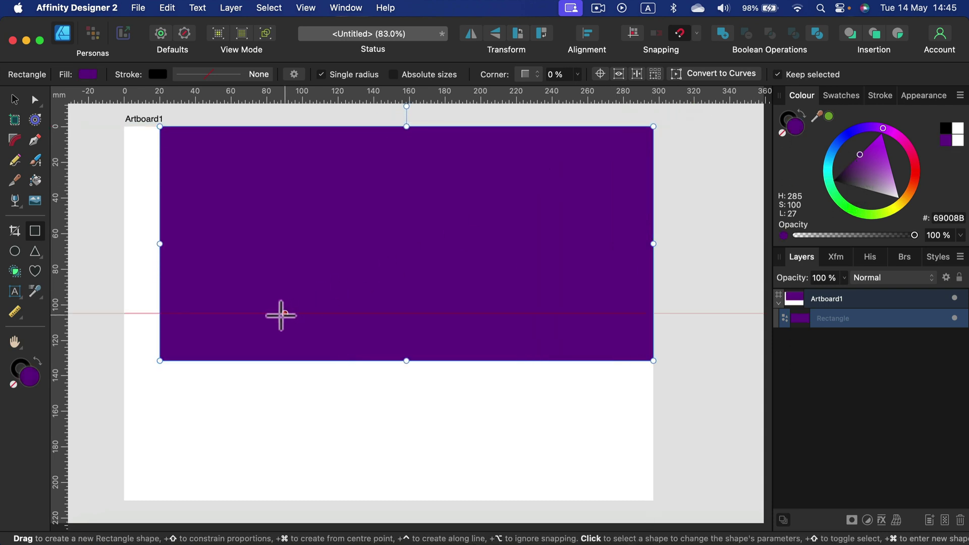
pyautogui.moveTo(159, 361); pyautogui.dragTo(124, 500)
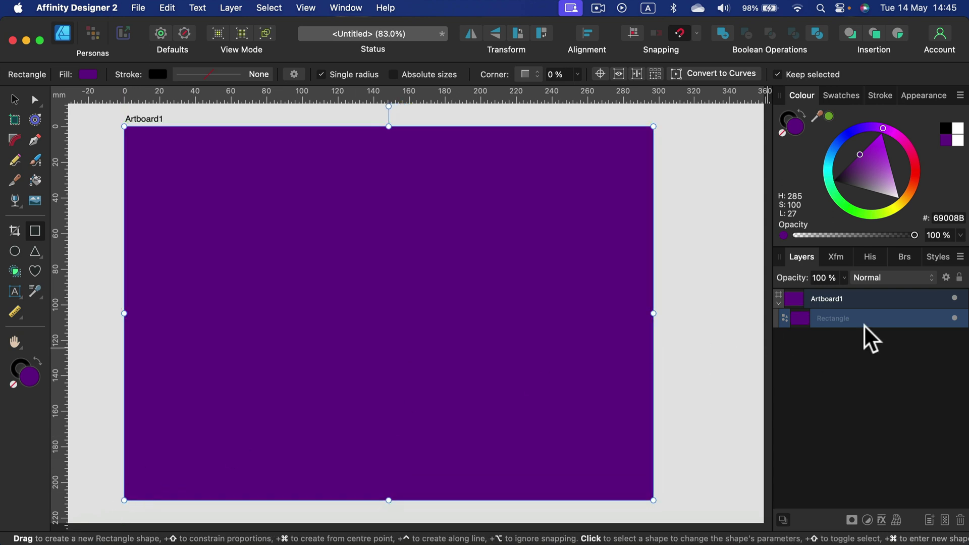
pyautogui.click(959, 277)
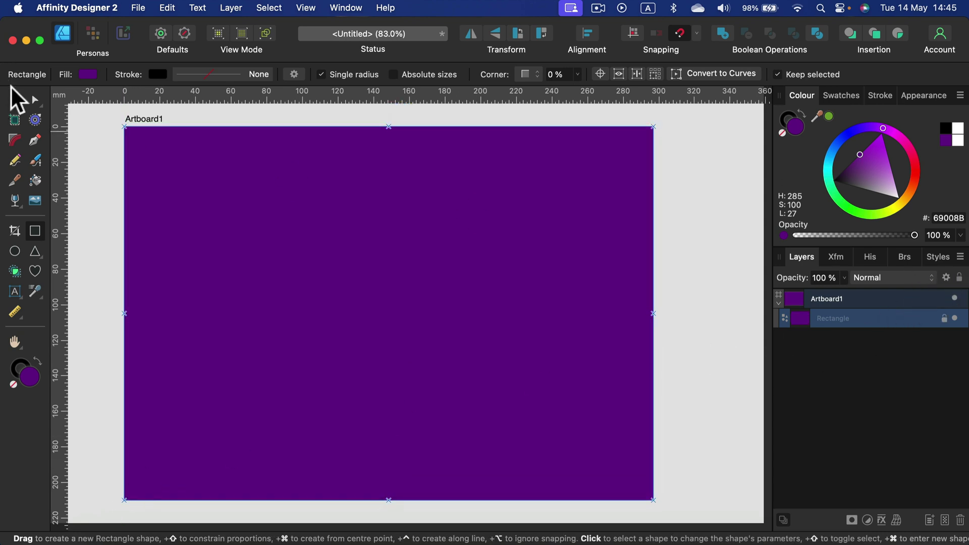
pyautogui.click(14, 99)
pyautogui.click(177, 163)
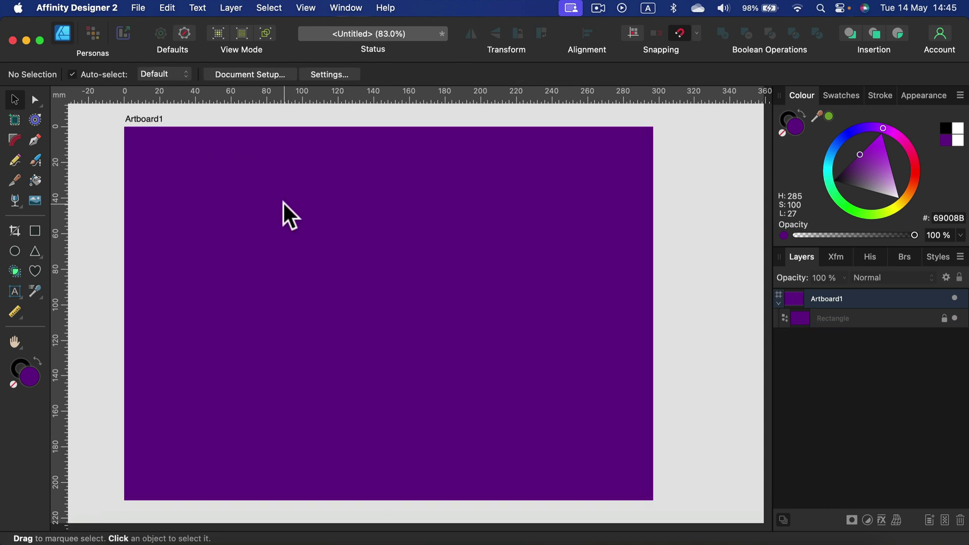
# Step: Unlock the dark purple rectangle and shrink it to a band across the top
pyautogui.click(853, 321)
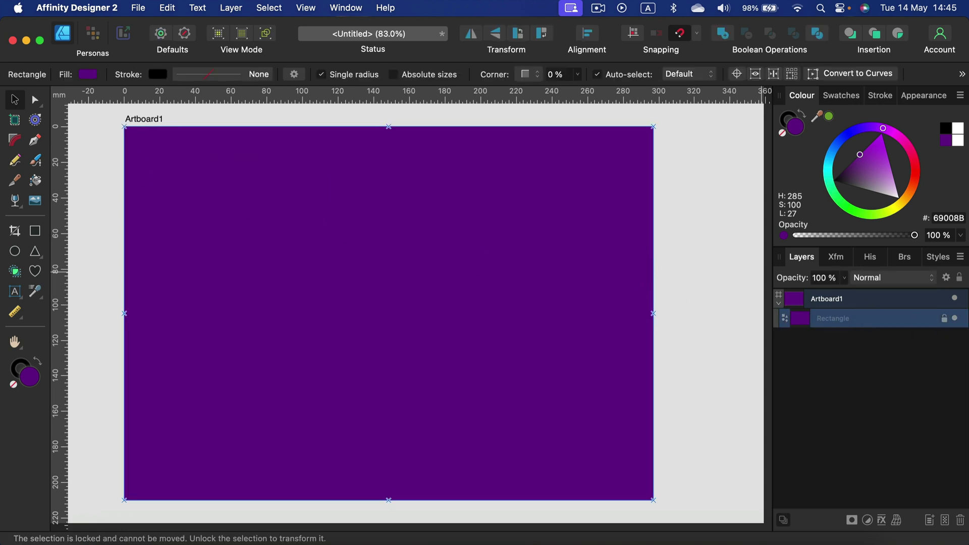
pyautogui.click(944, 319)
pyautogui.moveTo(388, 501); pyautogui.dragTo(394, 225)
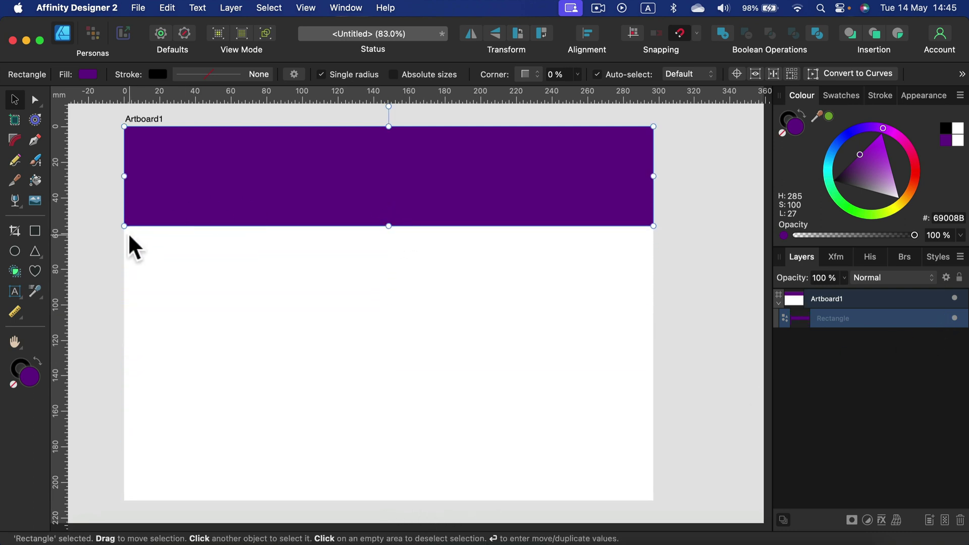
# Step: Draw a large second rectangle below the band and give it a bright purple fill
pyautogui.click(35, 230)
pyautogui.moveTo(239, 245); pyautogui.dragTo(653, 500)
pyautogui.moveTo(239, 244); pyautogui.dragTo(124, 225)
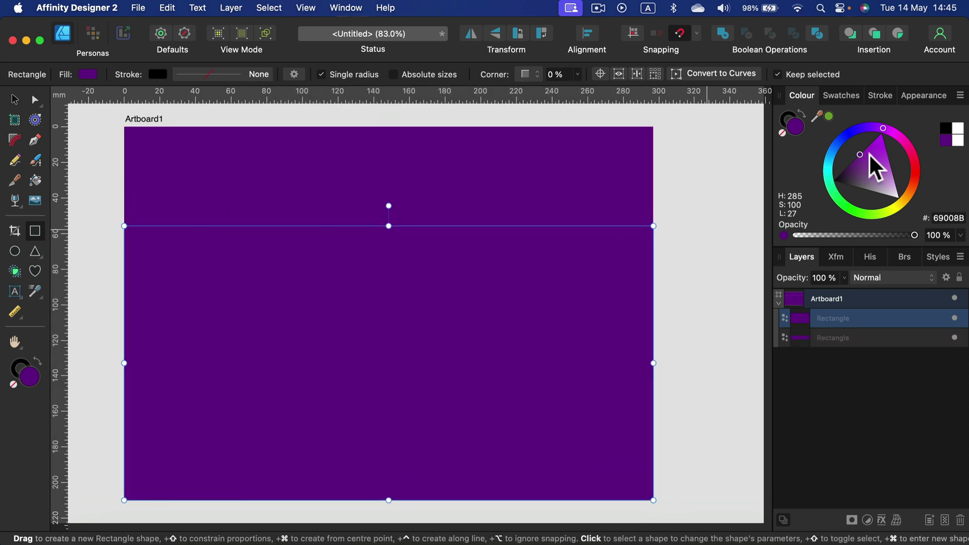
pyautogui.moveTo(871, 161); pyautogui.dragTo(883, 159)
# Step: Group both purple rectangles, lock then unlock the group, and reselect it
pyautogui.click(14, 99)
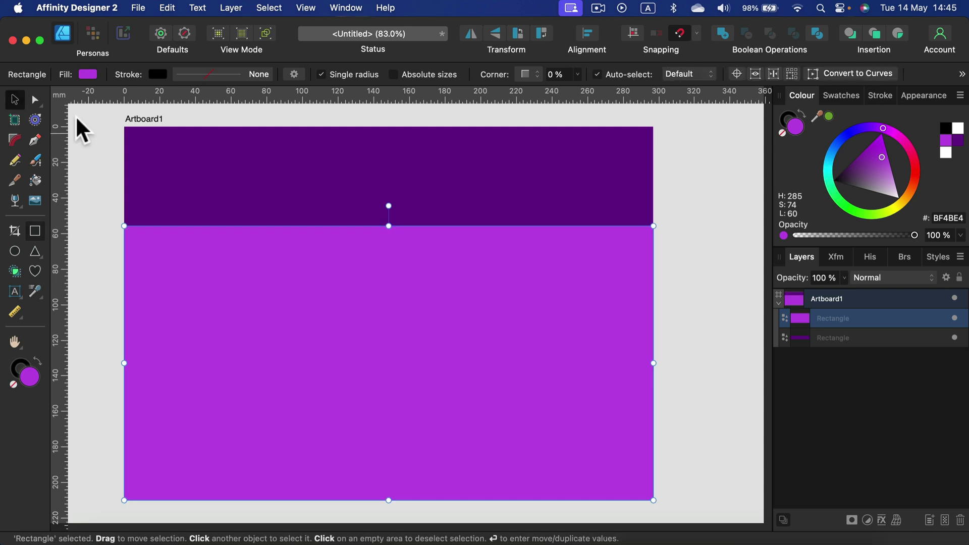
pyautogui.click(452, 164)
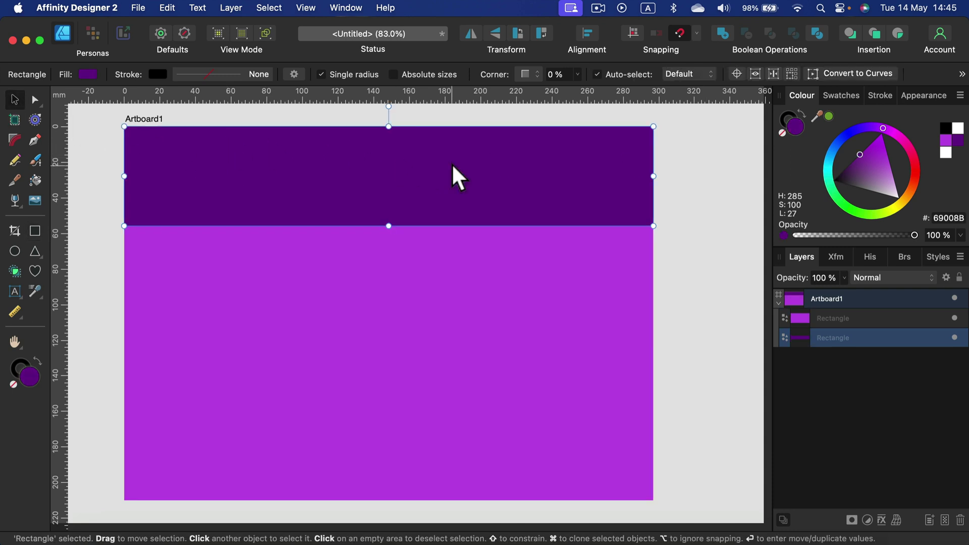
pyautogui.keyDown('shift'); pyautogui.click(574, 330); pyautogui.keyUp('shift')
pyautogui.rightClick(819, 330)
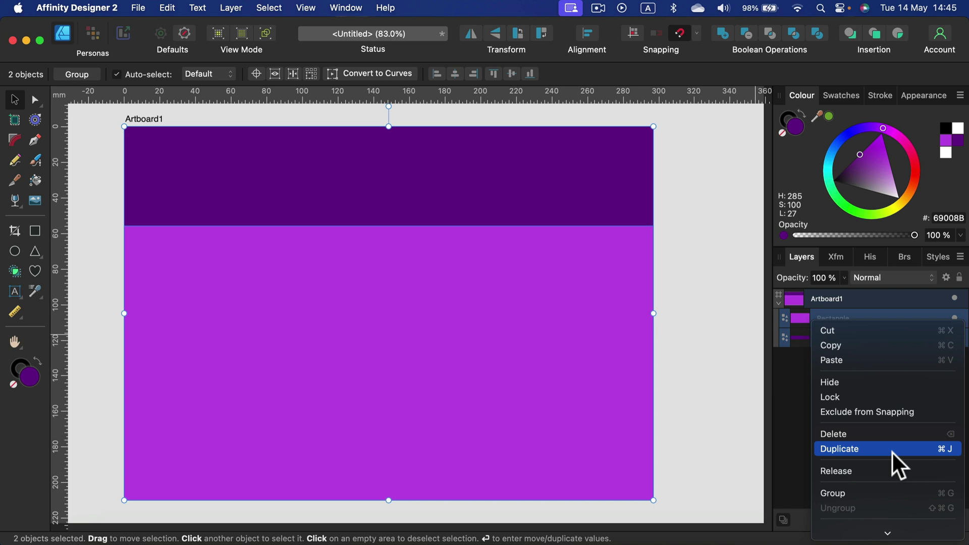
pyautogui.click(898, 491)
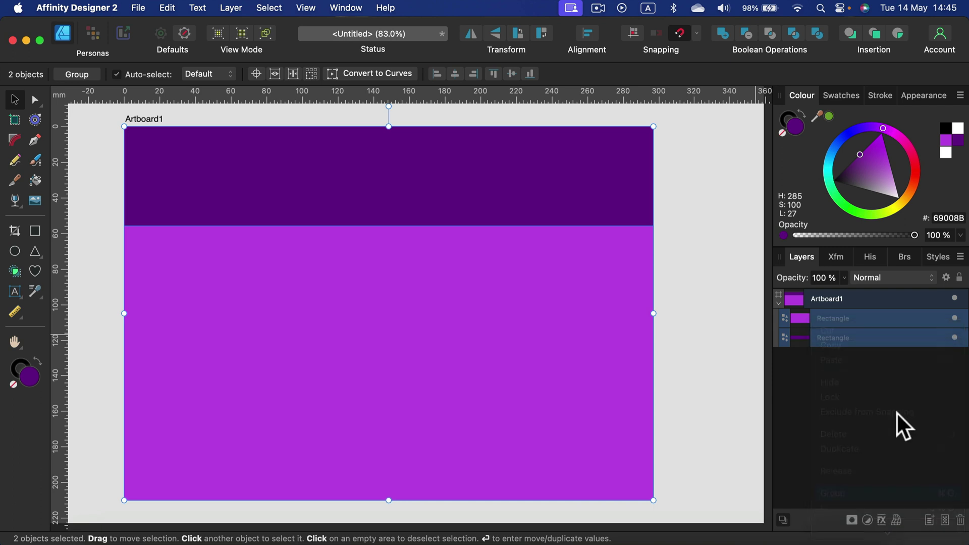
pyautogui.press('super+l')
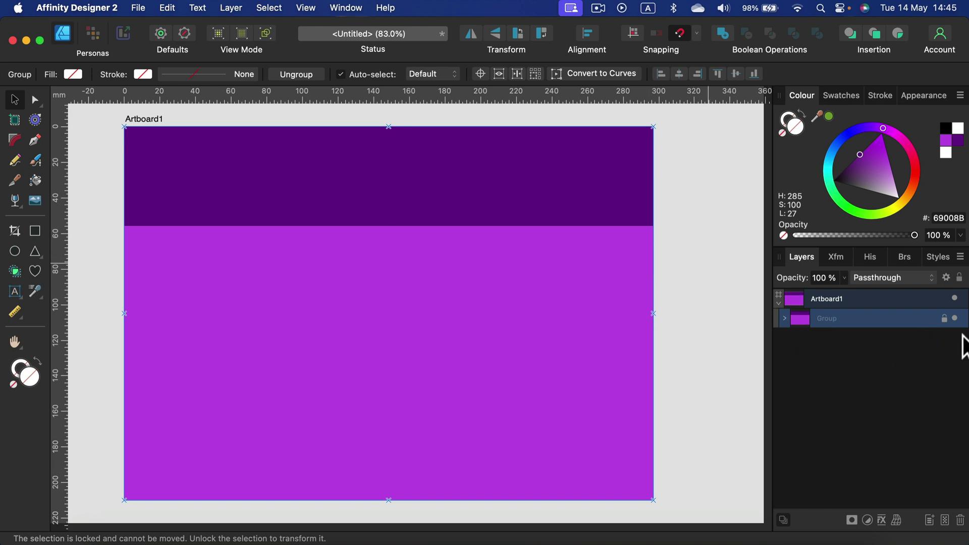
pyautogui.click(946, 319)
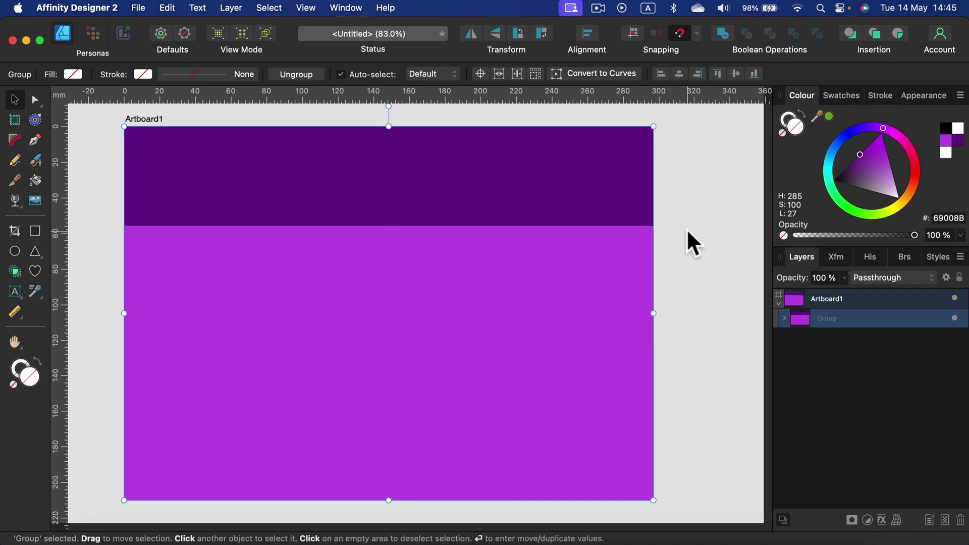
pyautogui.click(683, 210)
pyautogui.click(616, 195)
# Step: Delete the purple group, then enable Transparent background in Document Setup's Colour settings
pyautogui.press('Delete')
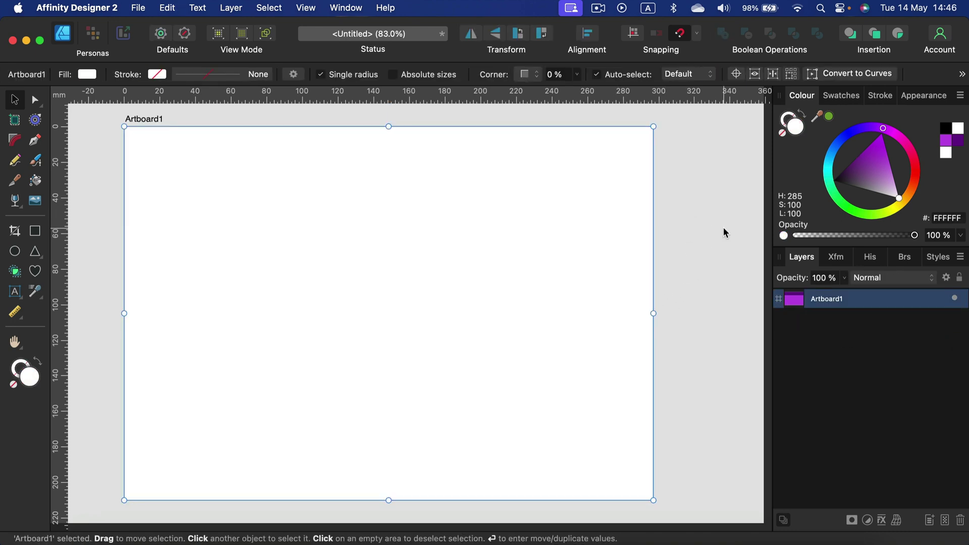
pyautogui.click(685, 168)
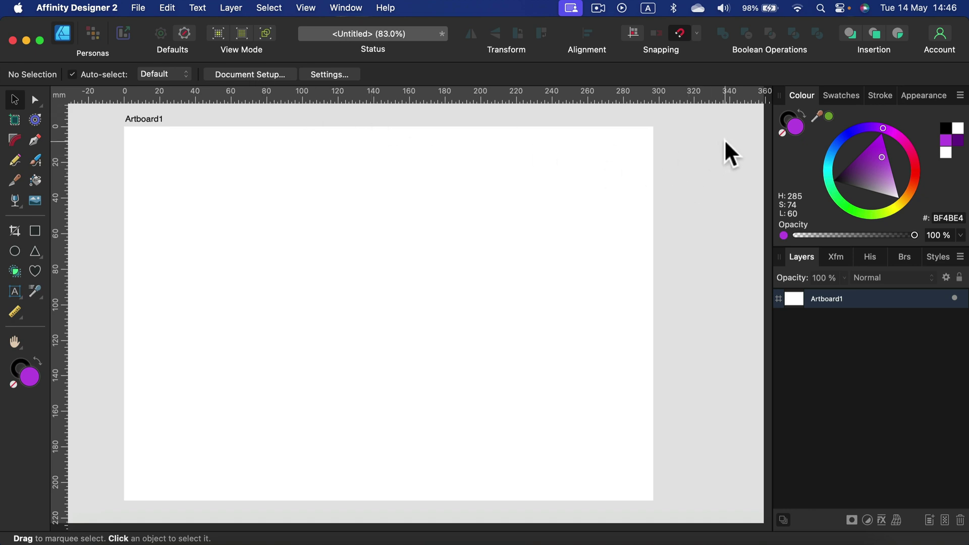
pyautogui.click(265, 75)
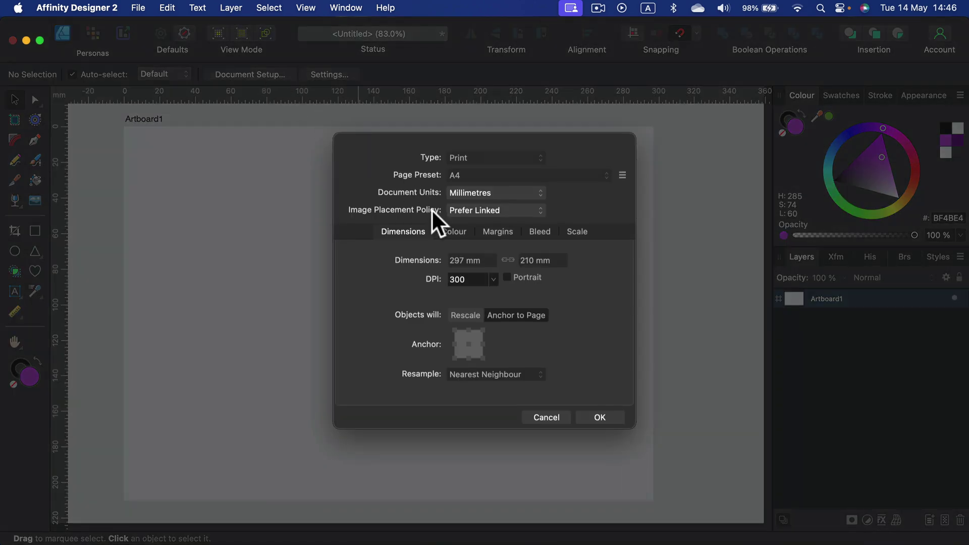
pyautogui.click(454, 232)
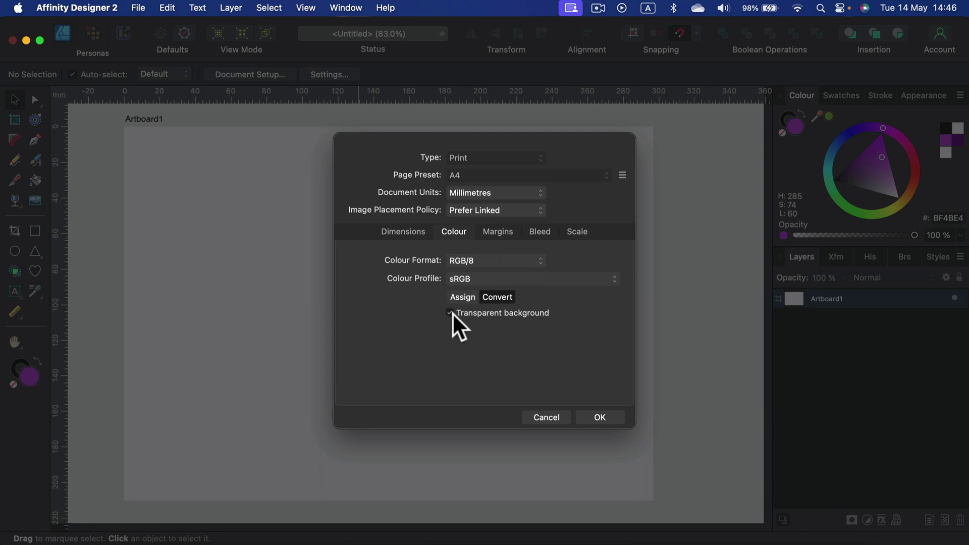
pyautogui.click(600, 417)
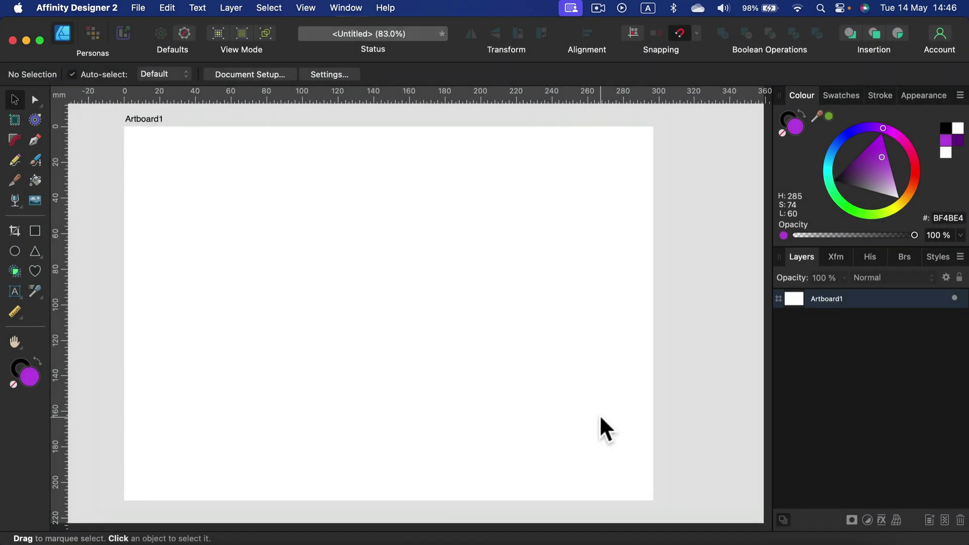
# Step: Insert a second artboard, then set Artboard1's fill to None for a transparent backdrop
pyautogui.click(14, 120)
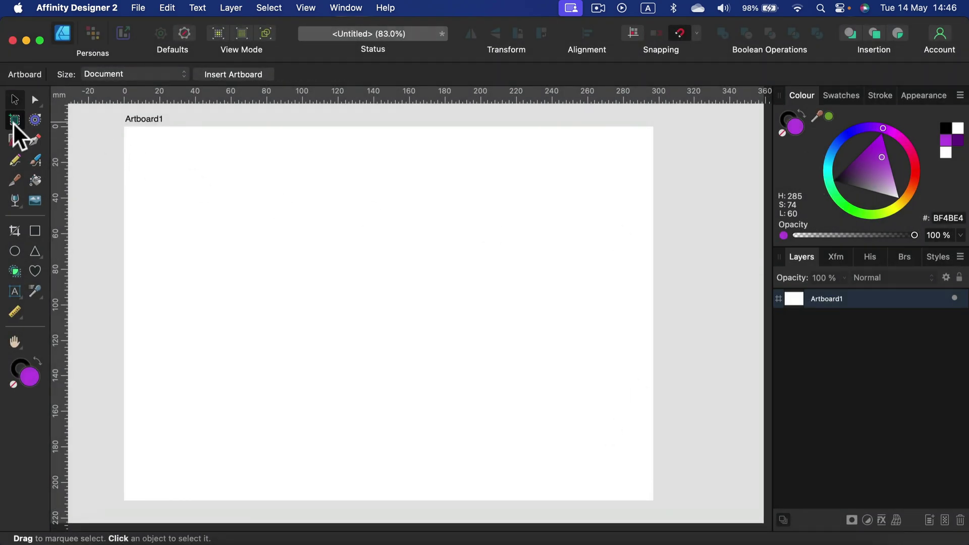
pyautogui.click(250, 74)
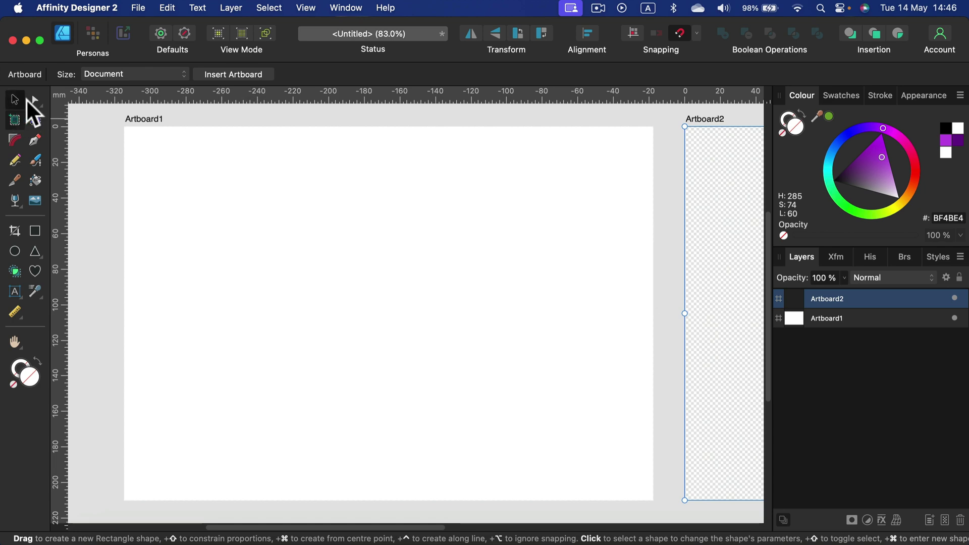
pyautogui.click(14, 99)
pyautogui.click(150, 121)
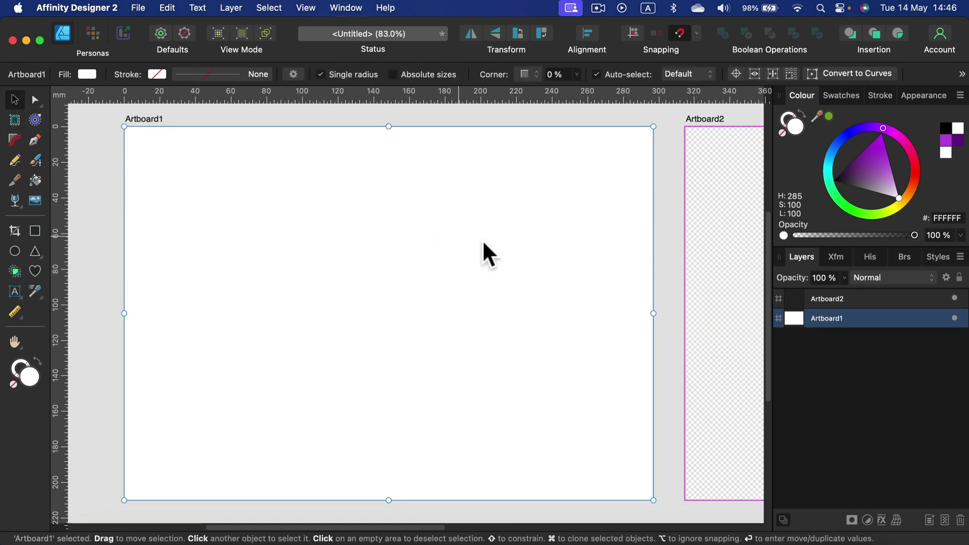
pyautogui.click(782, 131)
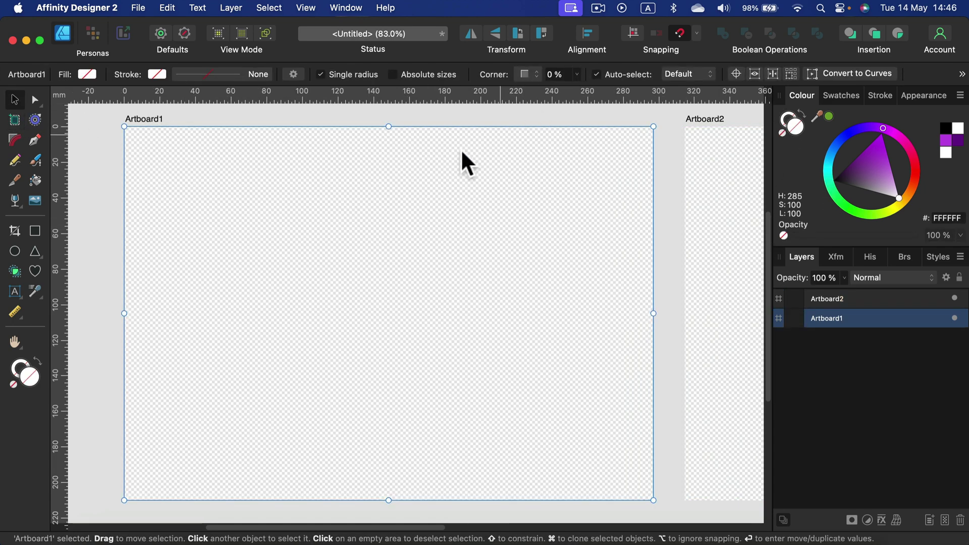
# Step: Pan over to Artboard2 and delete it, leaving Artboard1 alone
pyautogui.press('space')
pyautogui.moveTo(674, 249); pyautogui.dragTo(272, 259)
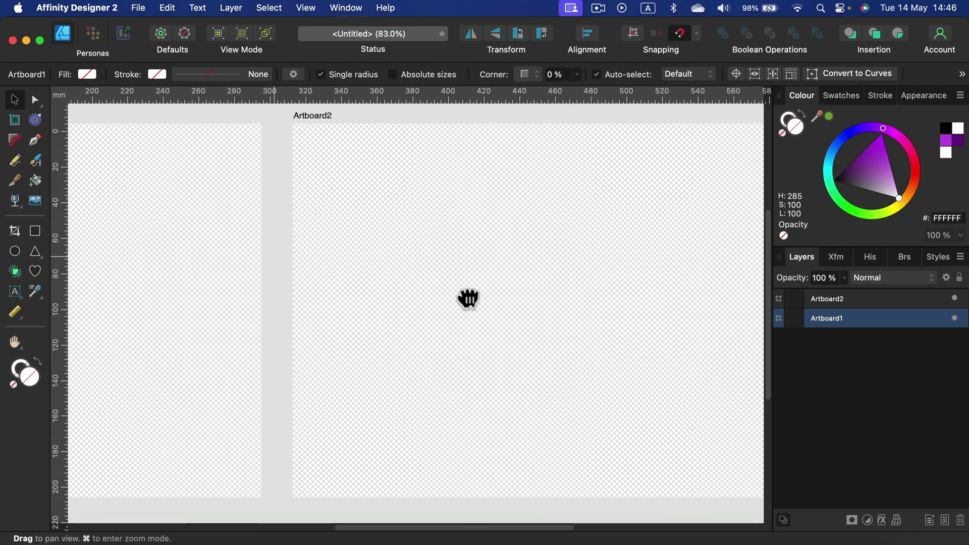
pyautogui.moveTo(481, 295); pyautogui.dragTo(377, 324)
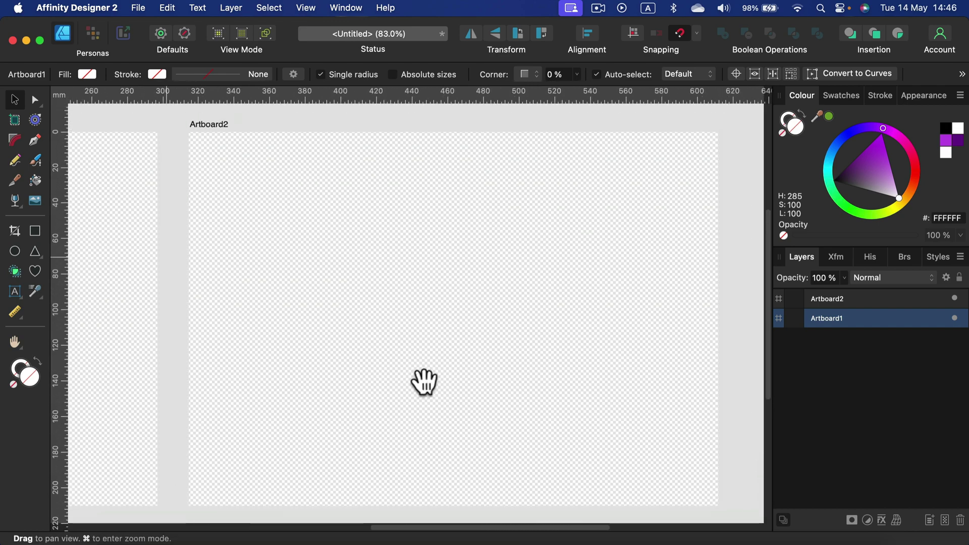
pyautogui.hscroll(-5, 320, 383)
pyautogui.hscroll(-12, 521, 324)
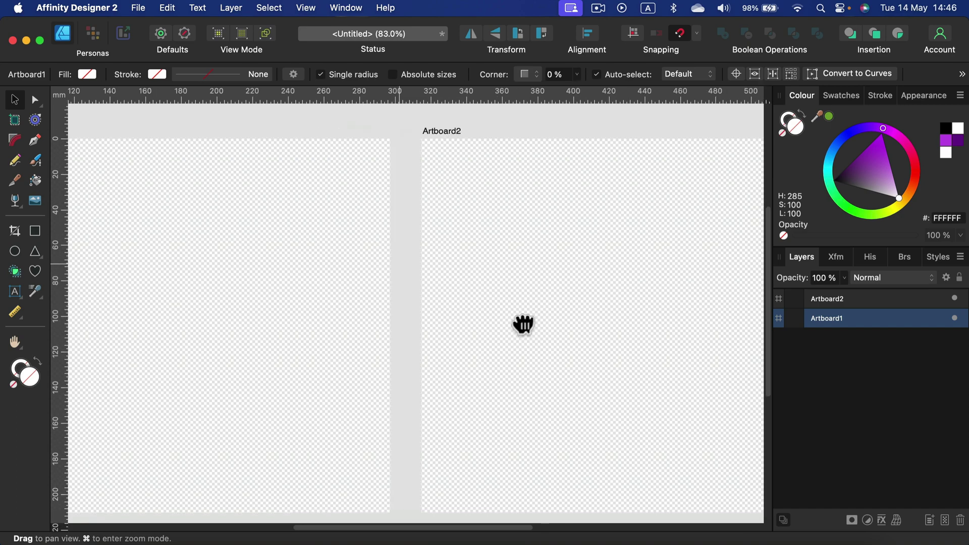
pyautogui.click(677, 128)
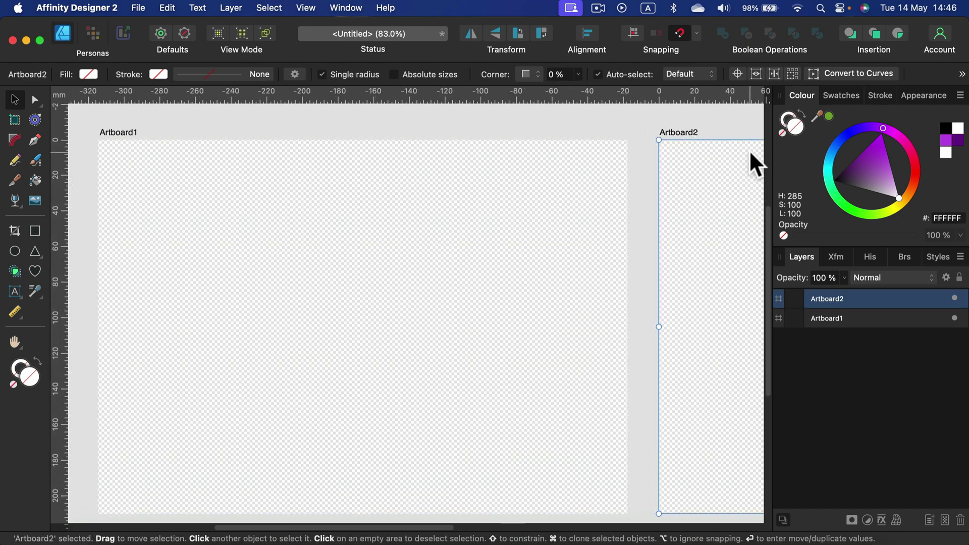
pyautogui.press('Delete')
pyautogui.hscroll(-2, 484, 277)
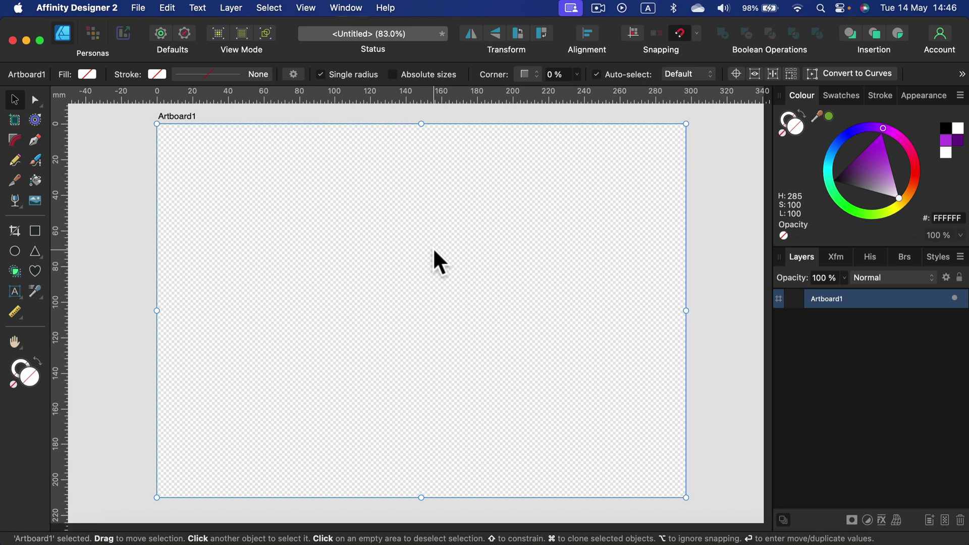
pyautogui.click(730, 154)
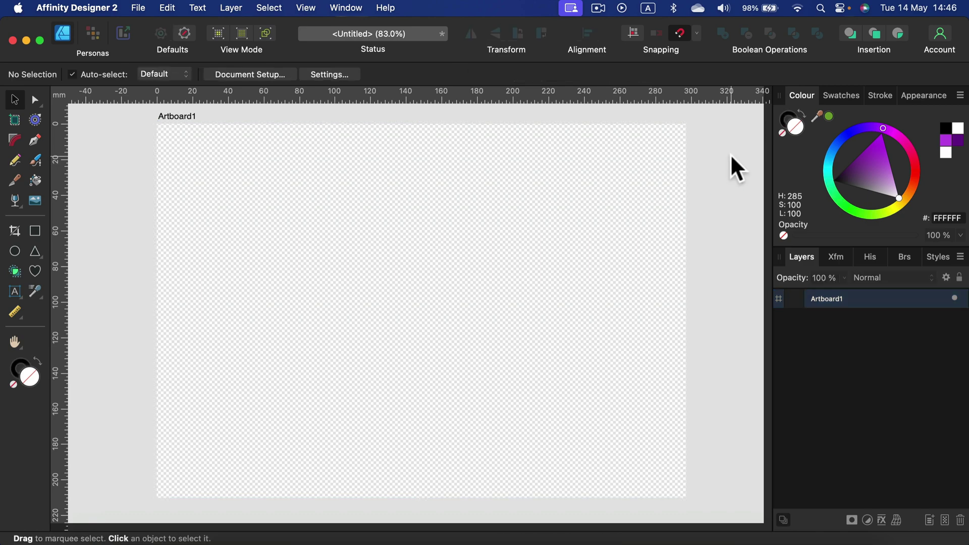